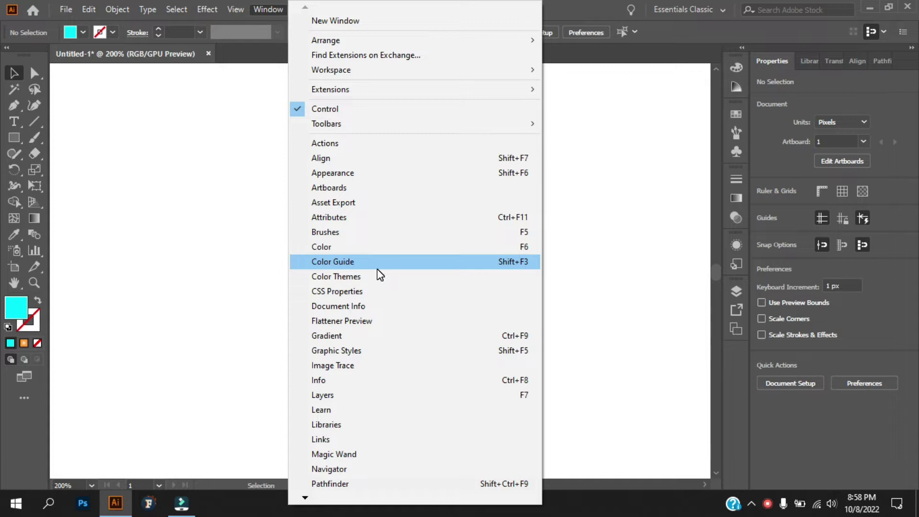
Dismiss the open menu and browse the Window menu's list of panels.
click(623, 282)
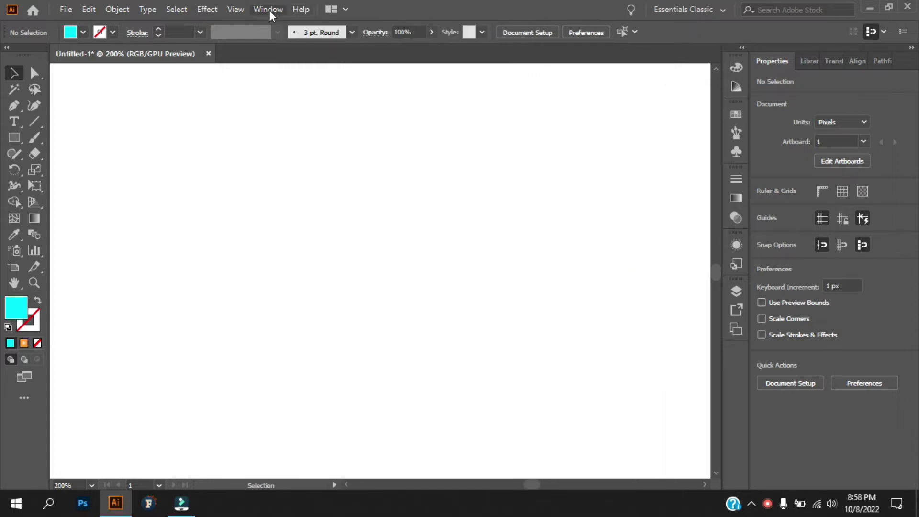
click(269, 10)
Show the Gradient panel, delete a middle stop and set the left stop to black.
click(352, 337)
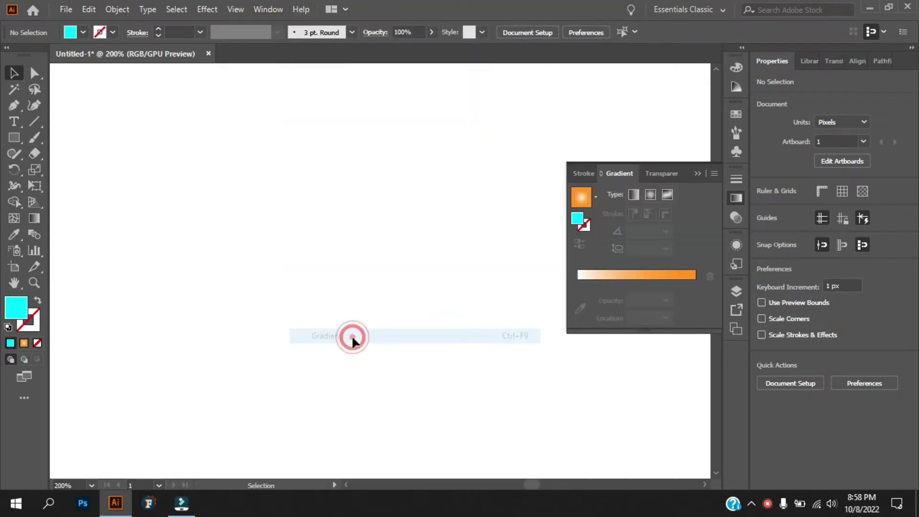
click(613, 267)
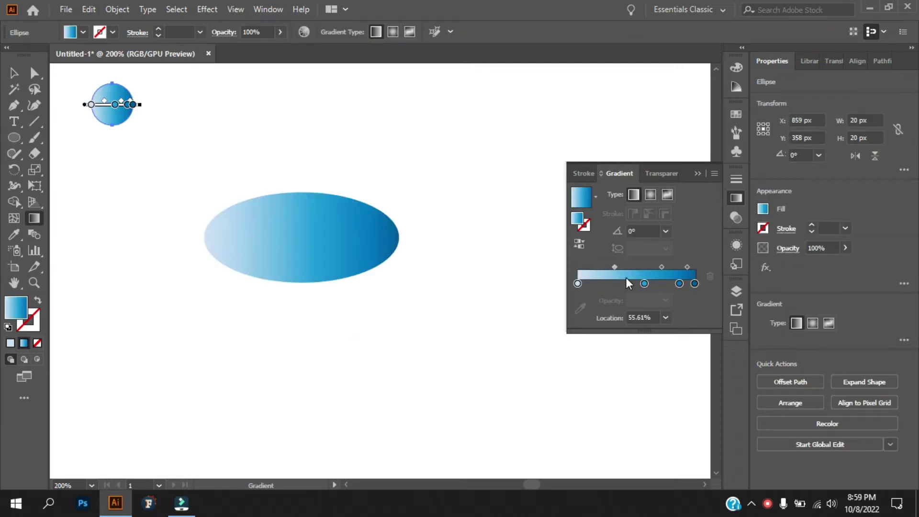
click(577, 283)
click(709, 277)
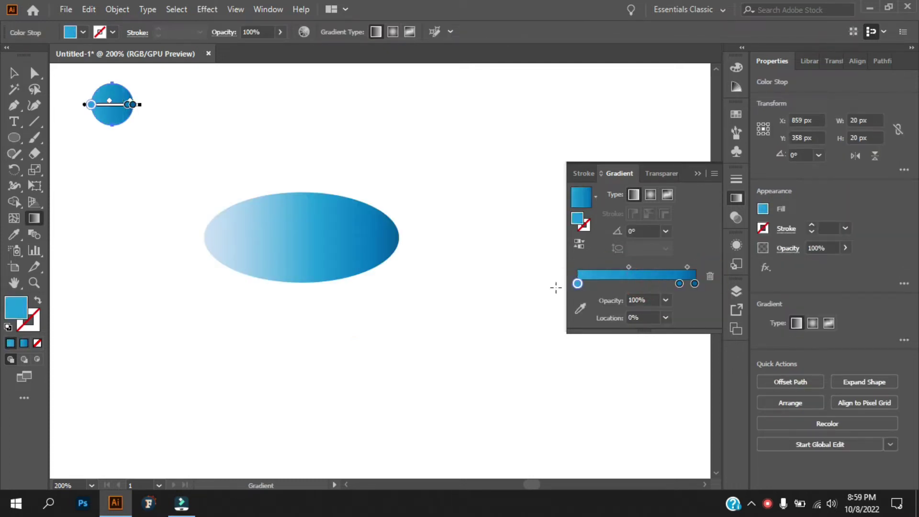
double_click(577, 284)
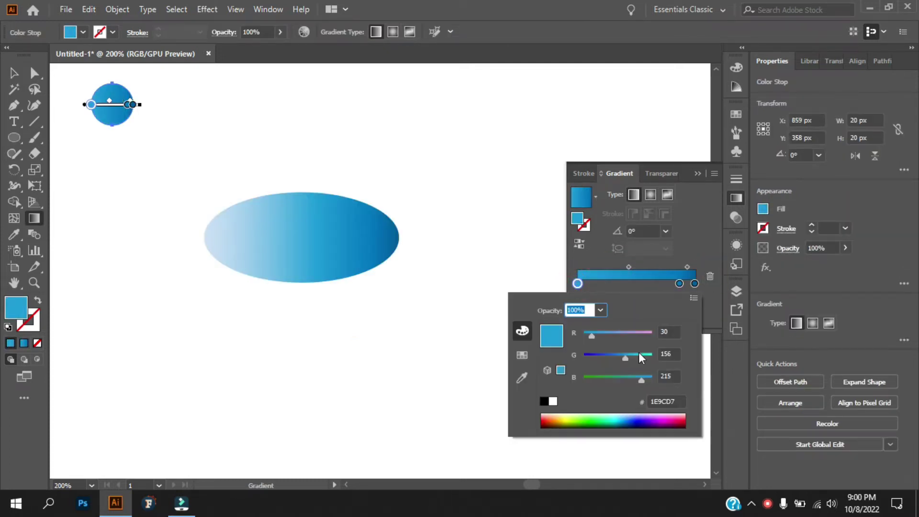
click(544, 402)
click(679, 283)
Remove the extra stop, set the midpoint to 87% and the right stop to green.
drag(679, 284, 601, 266)
click(710, 276)
click(83, 32)
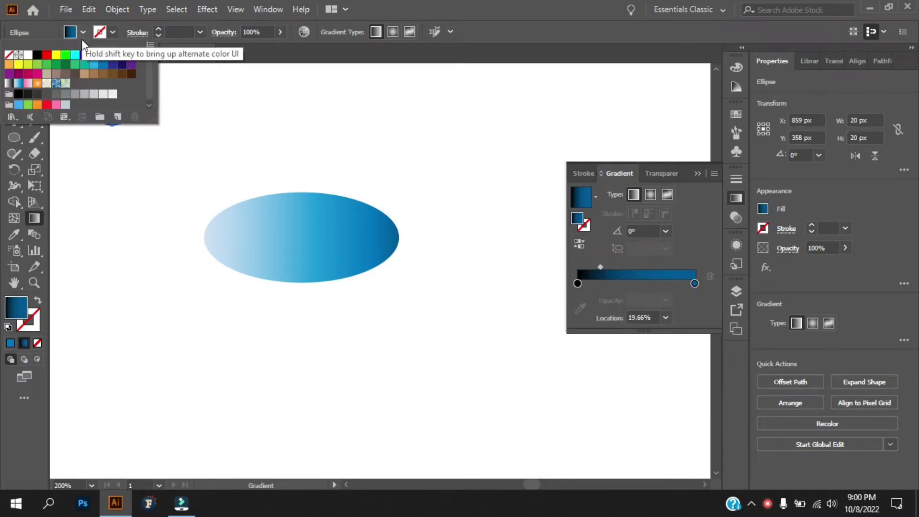
click(95, 70)
drag(600, 267, 678, 267)
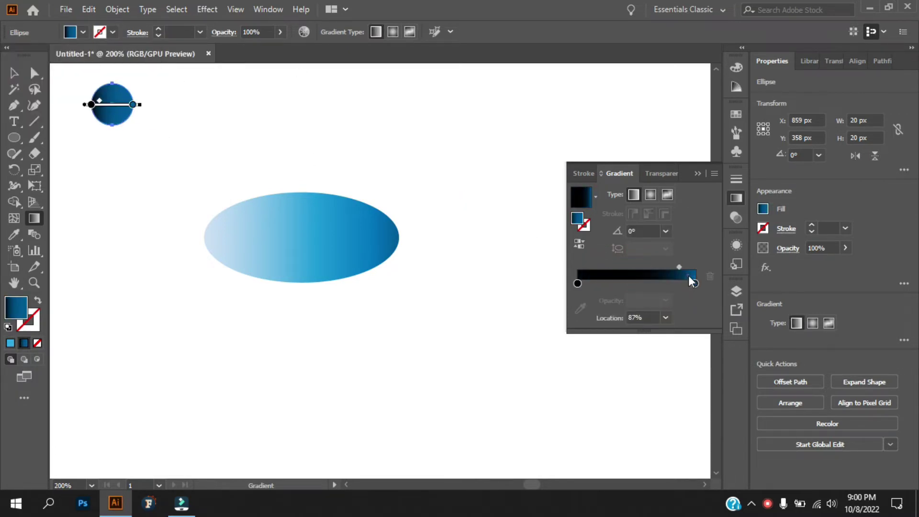
double_click(695, 283)
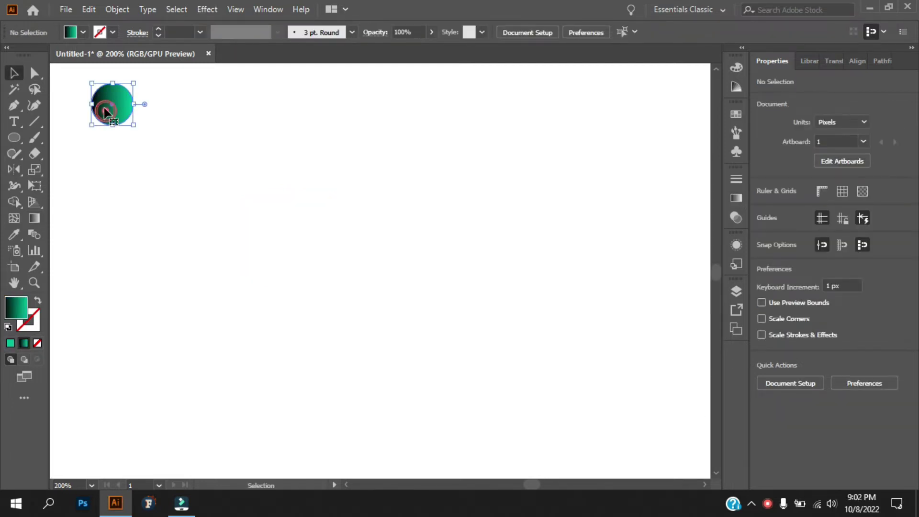
click(104, 112)
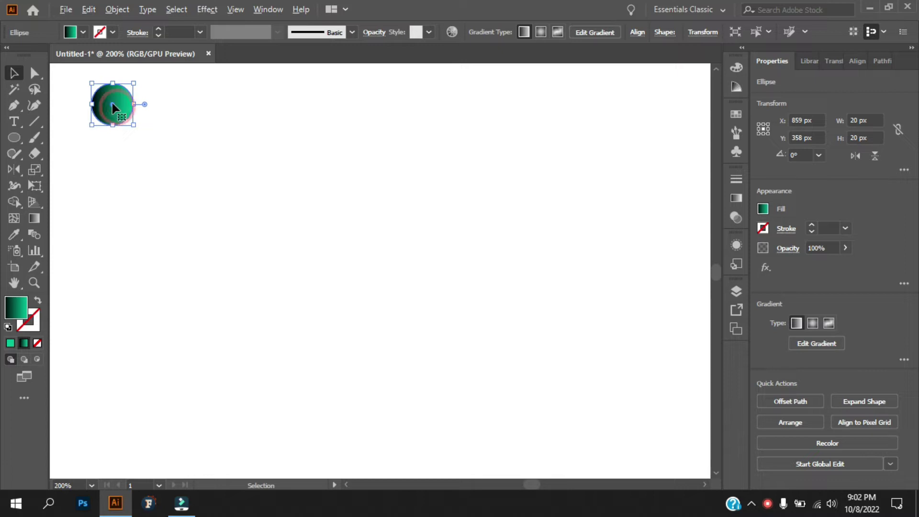
Alt-drag a copy of the circle and stretch it into a 105 × 52 px ellipse.
mouse_move(120, 111)
mouse_down()
mouse_move(262, 297)
mouse_move(306, 310)
mouse_move(297, 310)
mouse_move(409, 378)
mouse_move(455, 381)
mouse_up()
scroll(519, 314, down, 3)
scroll(519, 314, up, 2)
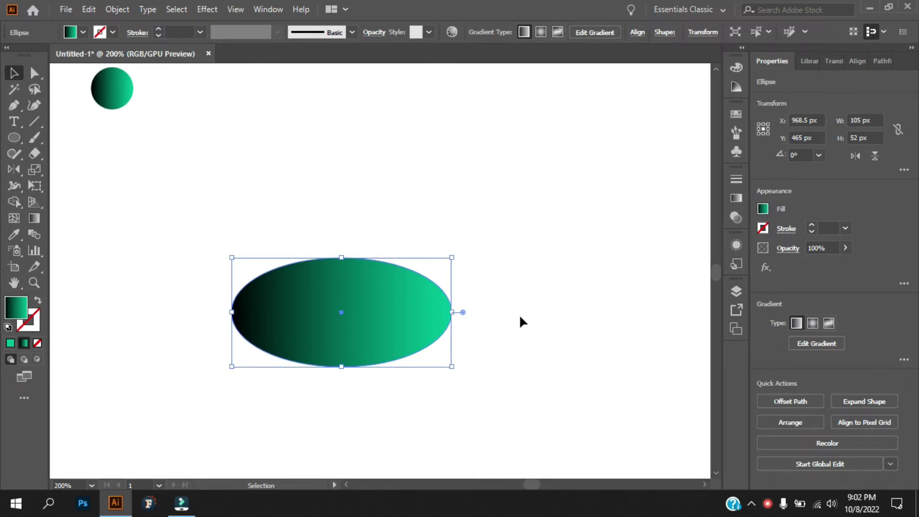
click(14, 171)
right_click(341, 313)
key(Escape)
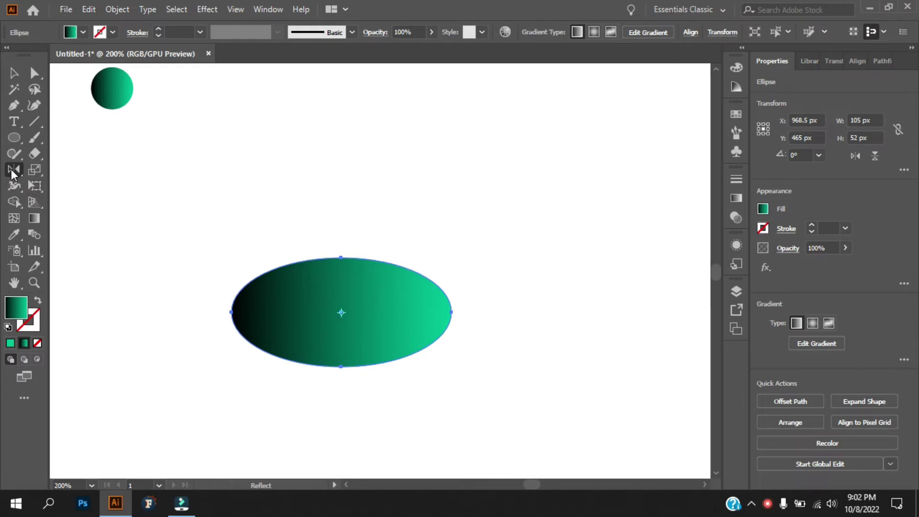
Make copies of the ellipse reflected across a 60° axis.
double_click(11, 169)
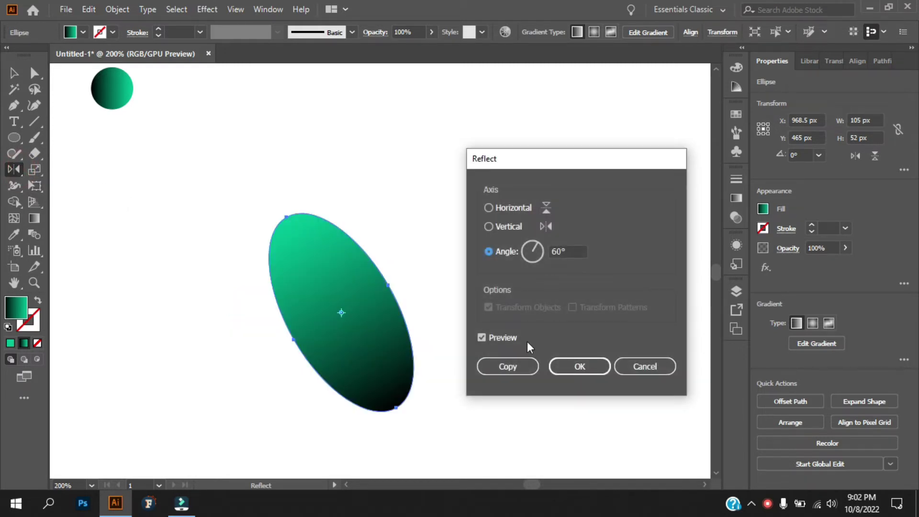
click(516, 365)
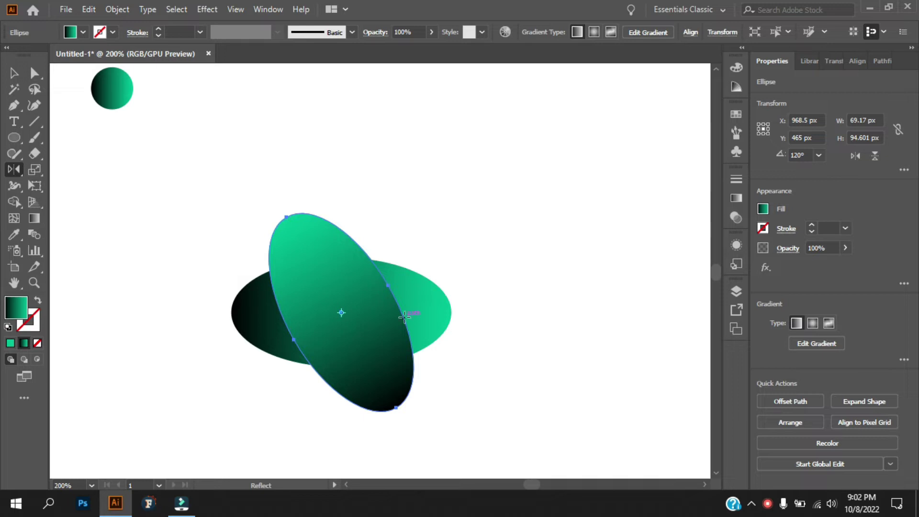
double_click(14, 170)
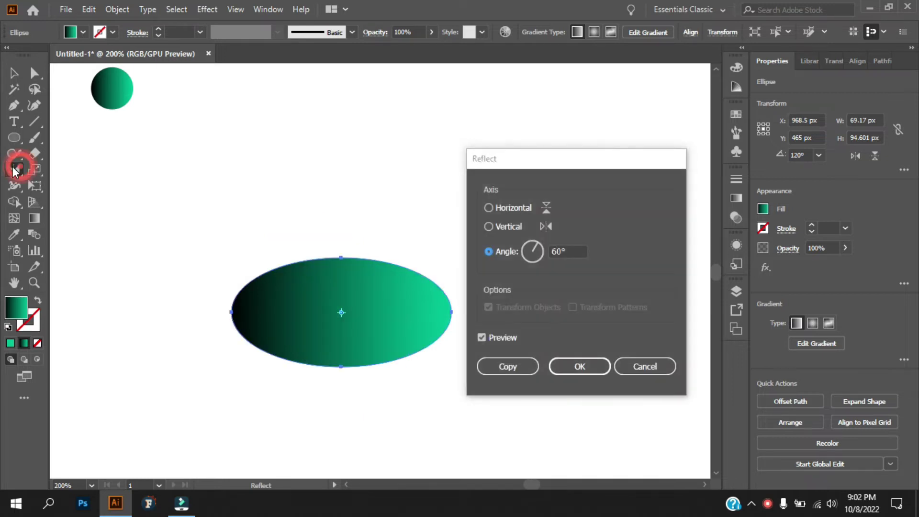
click(505, 368)
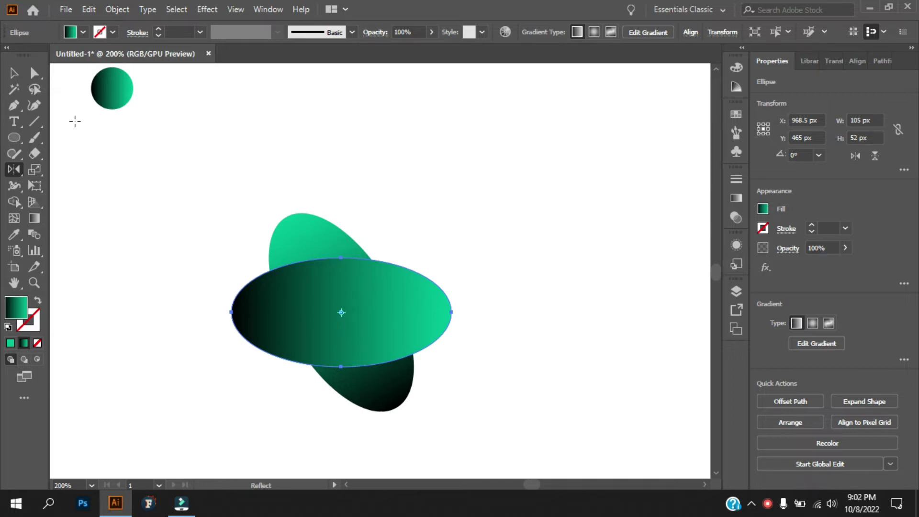
Select the tilted copy and try moving it up-right, then undo the move.
click(14, 73)
click(343, 238)
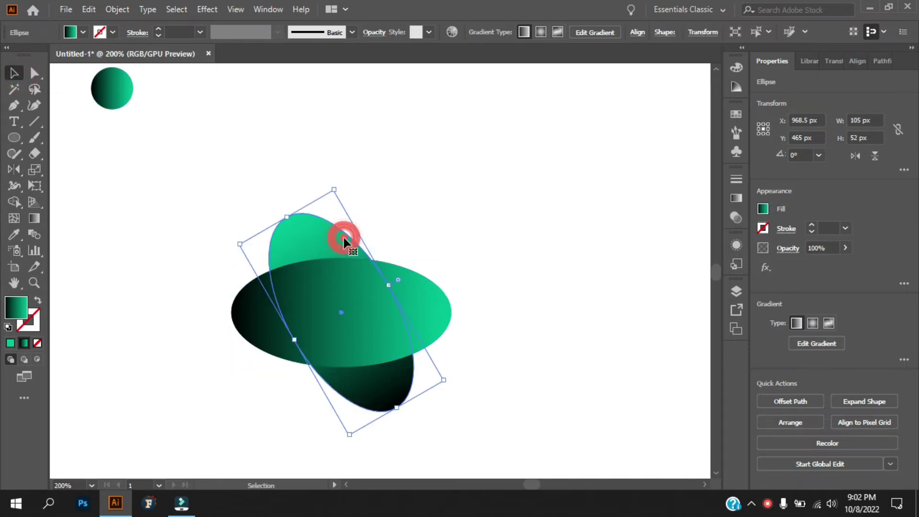
drag(323, 239, 454, 221)
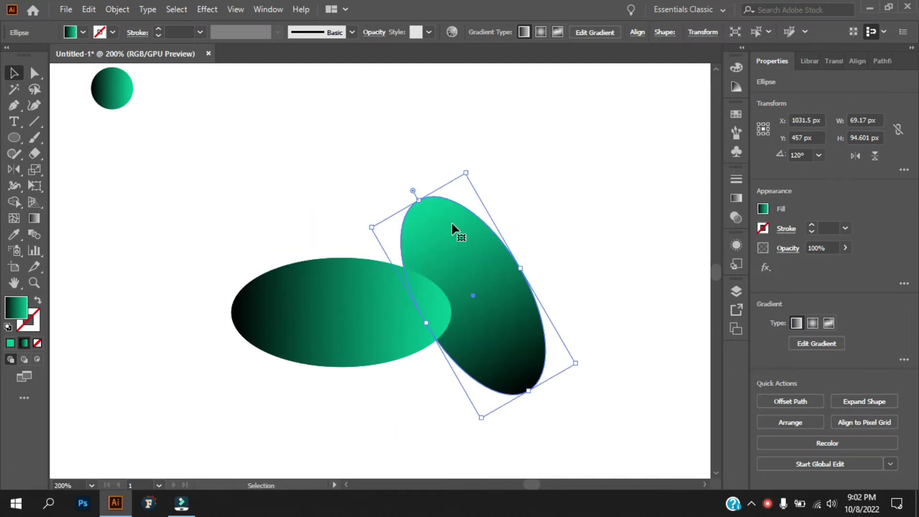
key(ctrl+z)
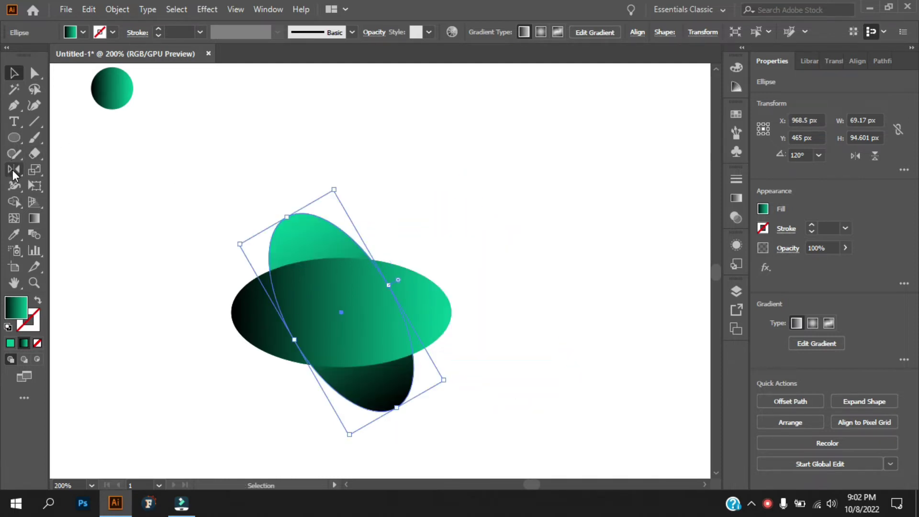
Make another 60° reflected copy of the ellipse and select the tilted copy.
double_click(12, 170)
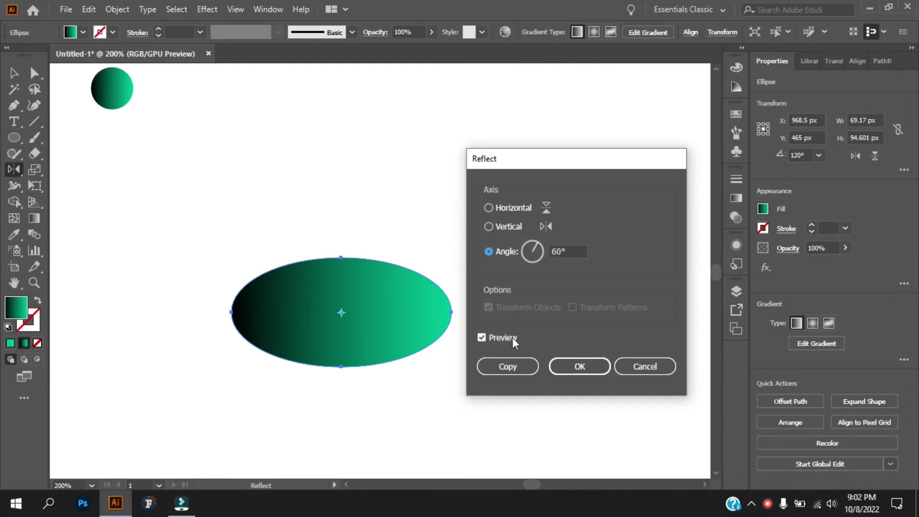
click(508, 367)
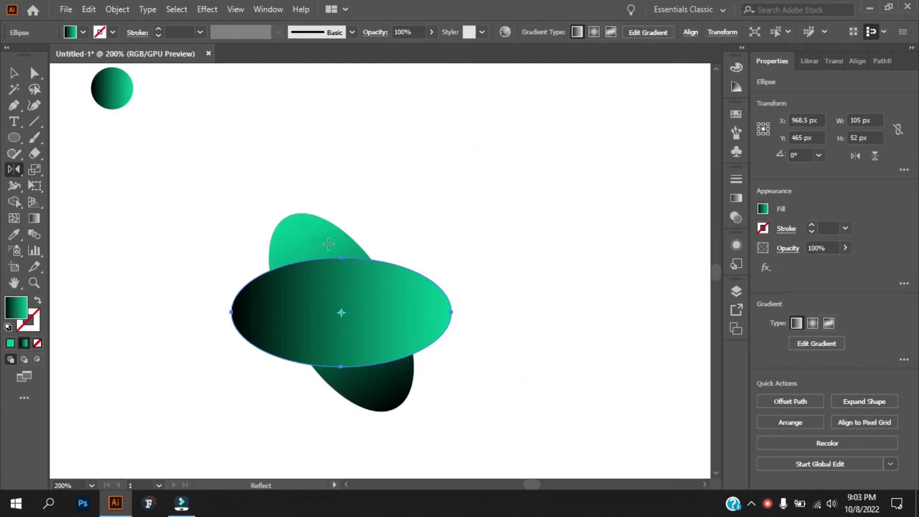
click(14, 73)
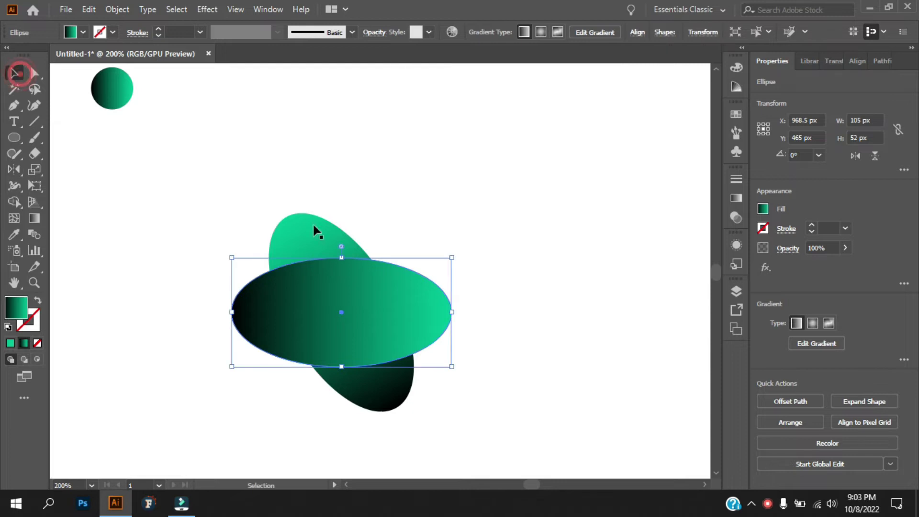
click(342, 244)
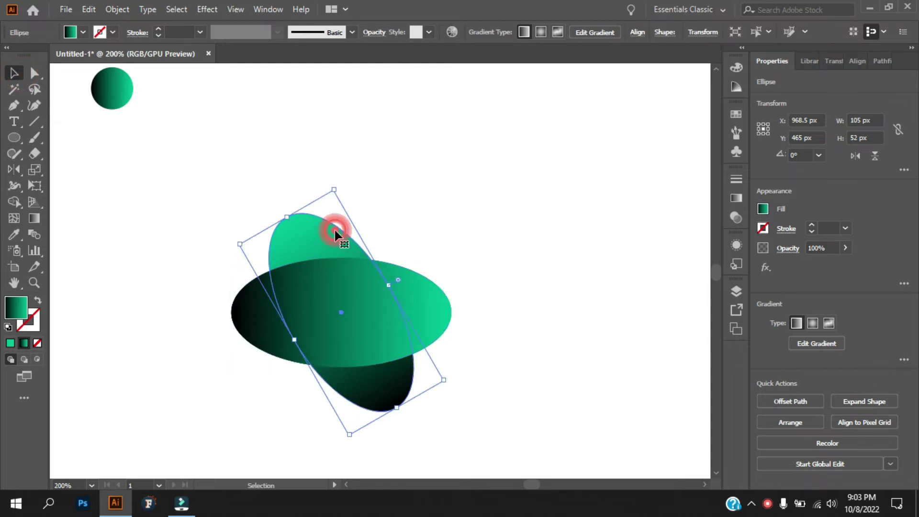
Create a further reflected copy of the tilted ellipse.
click(14, 169)
double_click(15, 169)
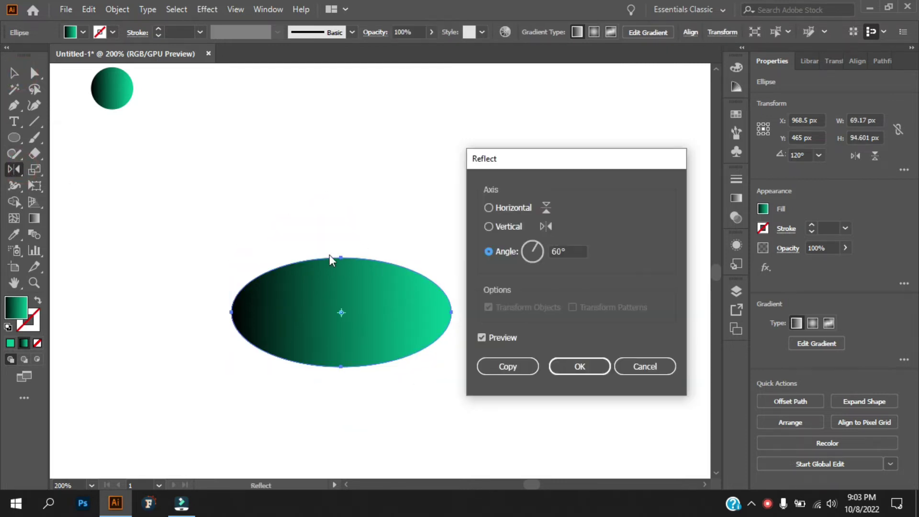
click(508, 367)
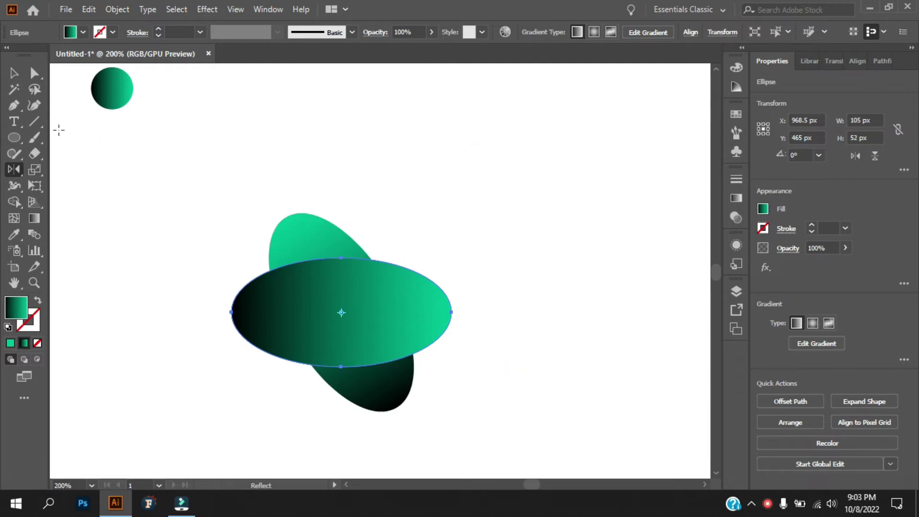
click(14, 73)
click(437, 172)
Move the tilted ellipse up to 986.5, 433 px and bring it to the front.
click(355, 293)
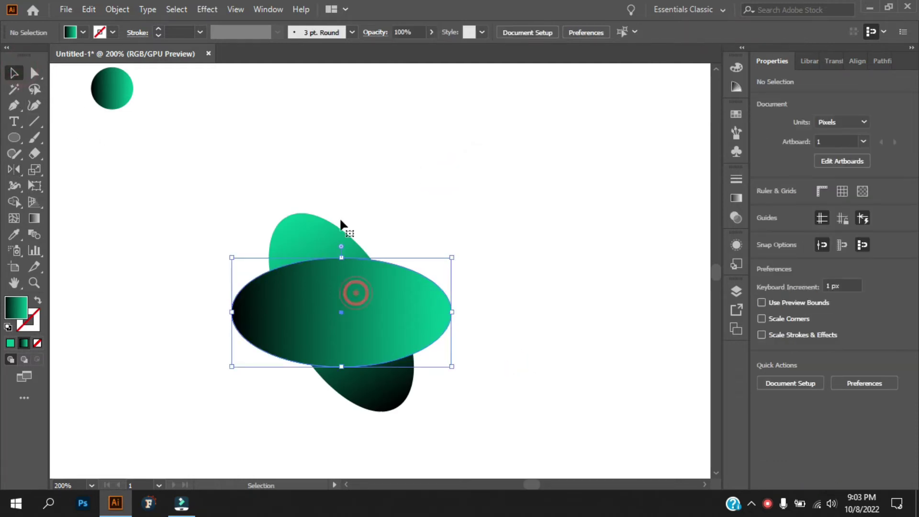
mouse_move(327, 233)
mouse_down()
mouse_move(363, 165)
mouse_move(369, 171)
mouse_up()
click(530, 240)
click(374, 304)
click(376, 213)
key(ctrl+shift+bracketright)
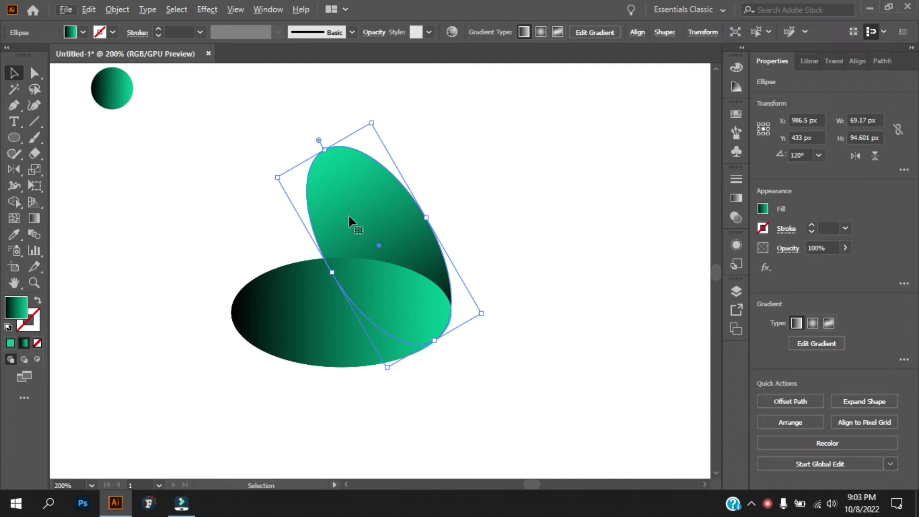
Make a copy of the tilted ellipse reflected across a 90° axis.
double_click(14, 170)
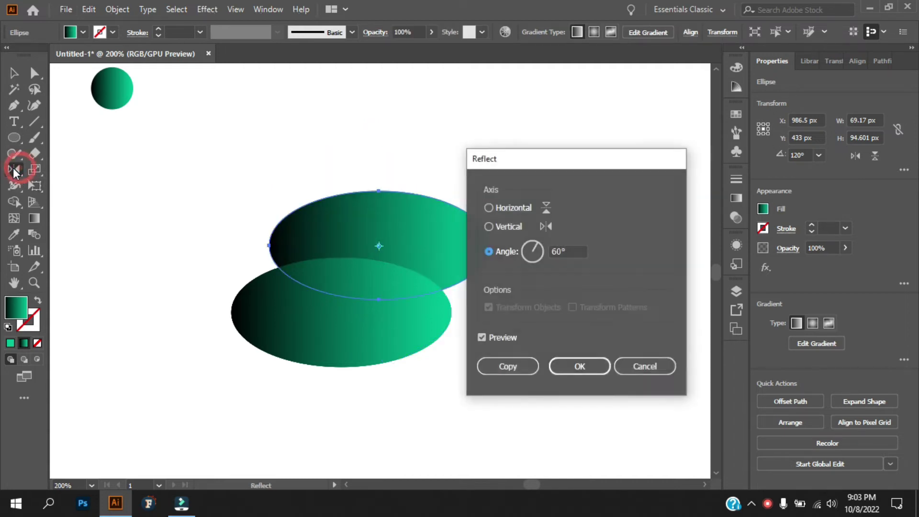
click(559, 251)
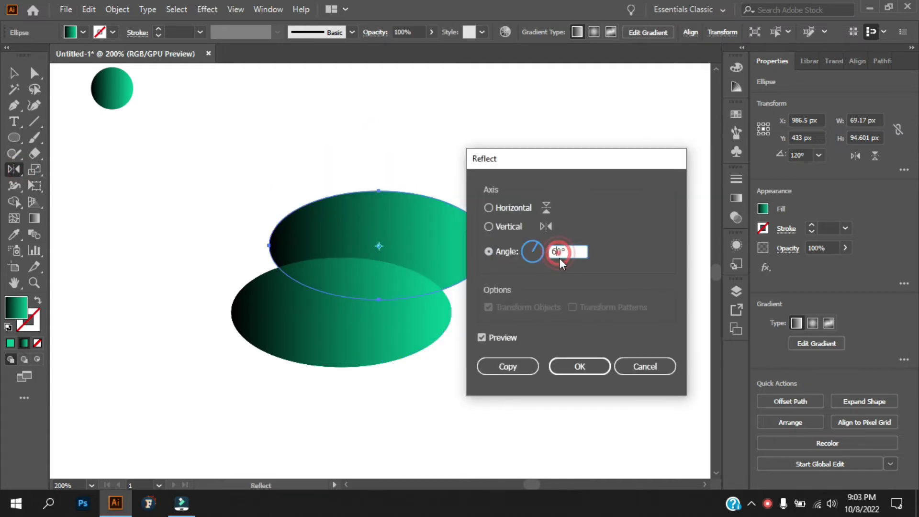
text(0)
key(BackSpace)
text(9)
click(509, 366)
Drag the reflected copy left to X 949.5 px, forming a symmetric dome.
click(13, 72)
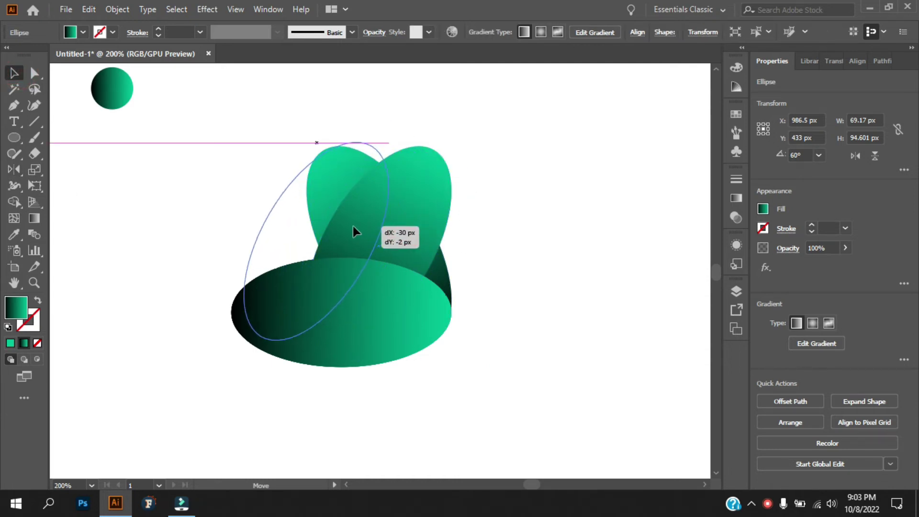
drag(415, 229, 337, 229)
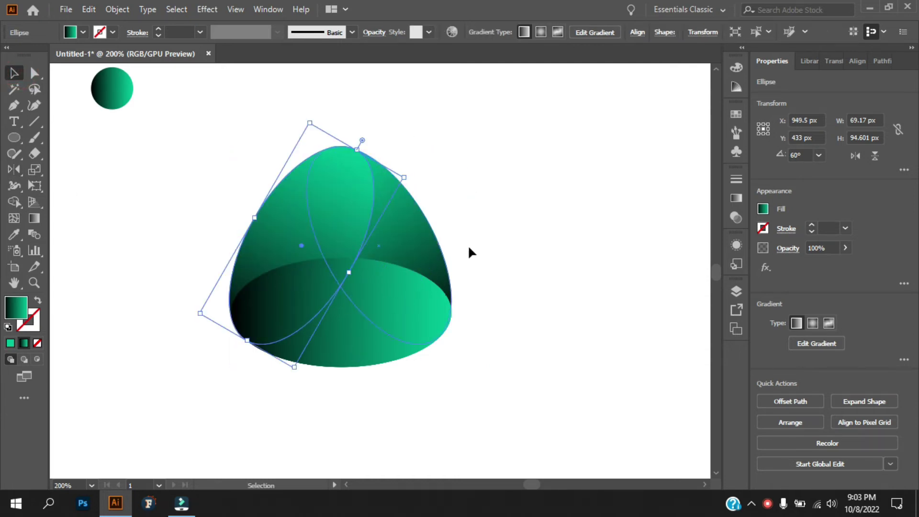
click(531, 258)
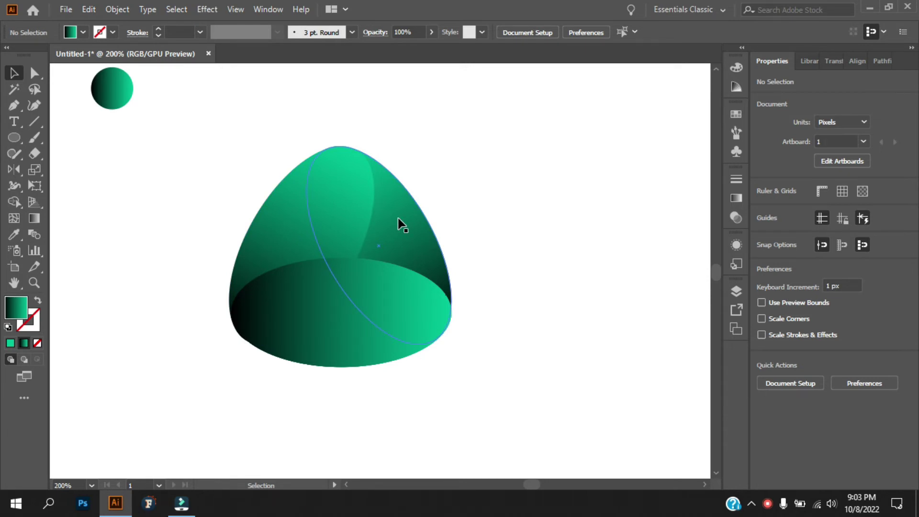
Select all ellipses and Shape Builder-merge their regions into left, lower and upper lobes.
drag(473, 168, 191, 395)
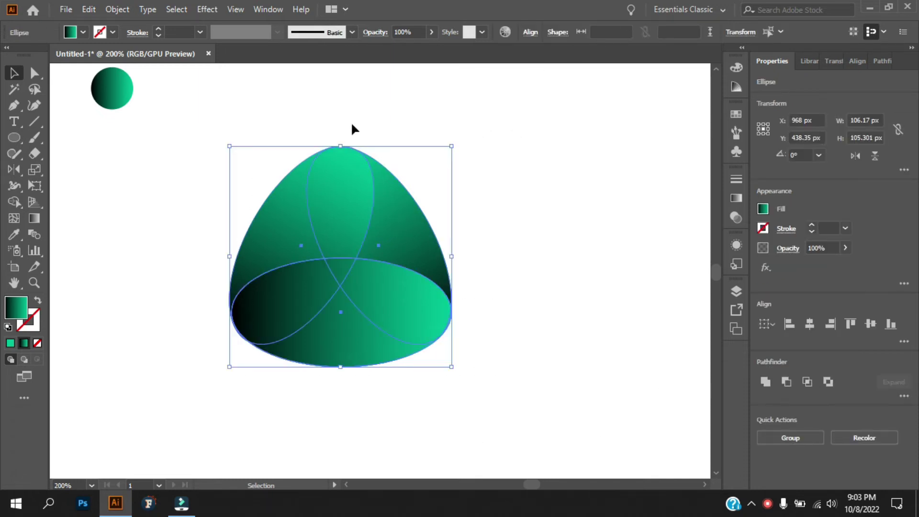
click(15, 202)
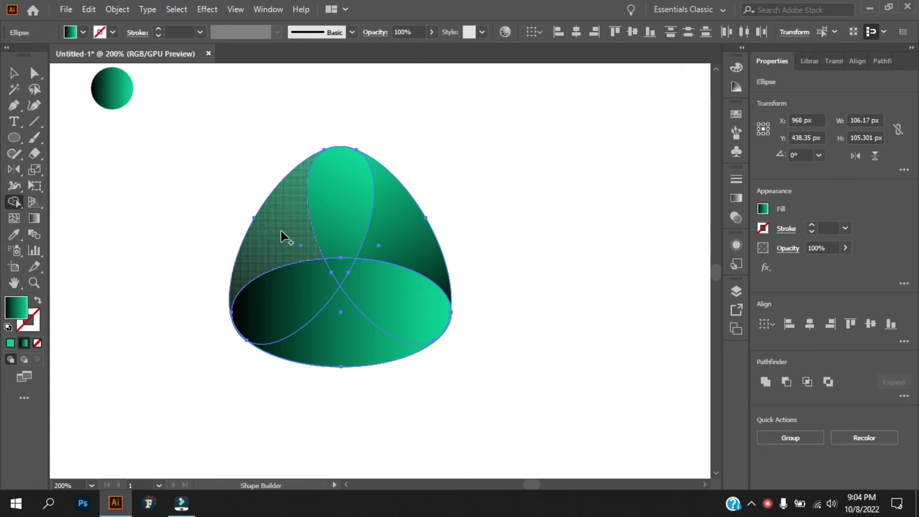
drag(282, 237, 294, 293)
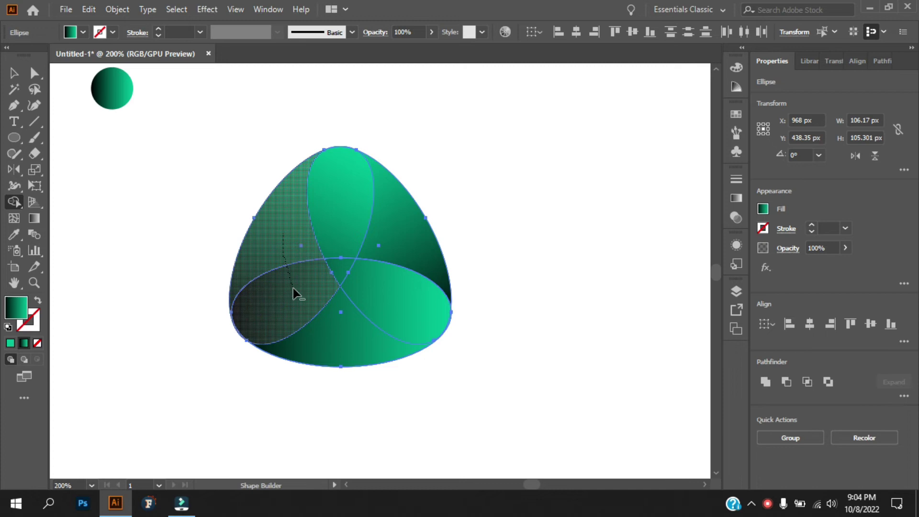
key(ctrl+z)
key(ctrl+z)
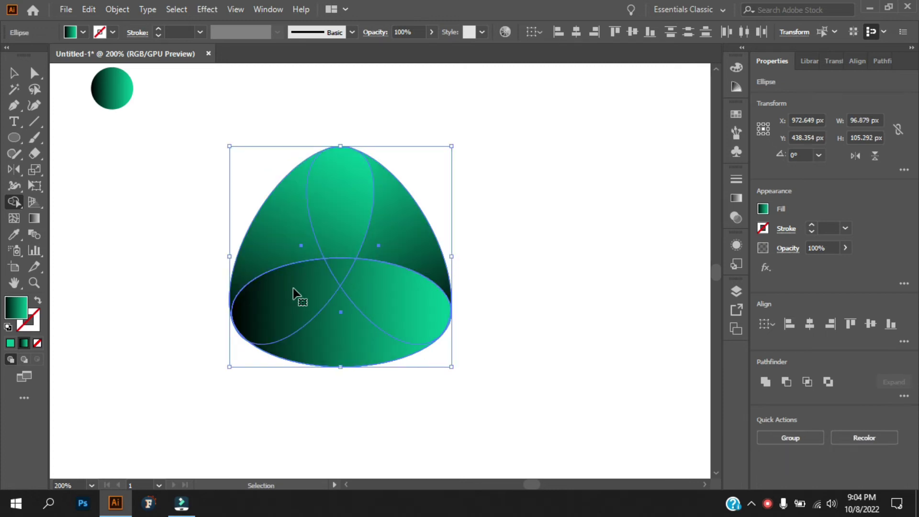
drag(286, 240, 290, 301)
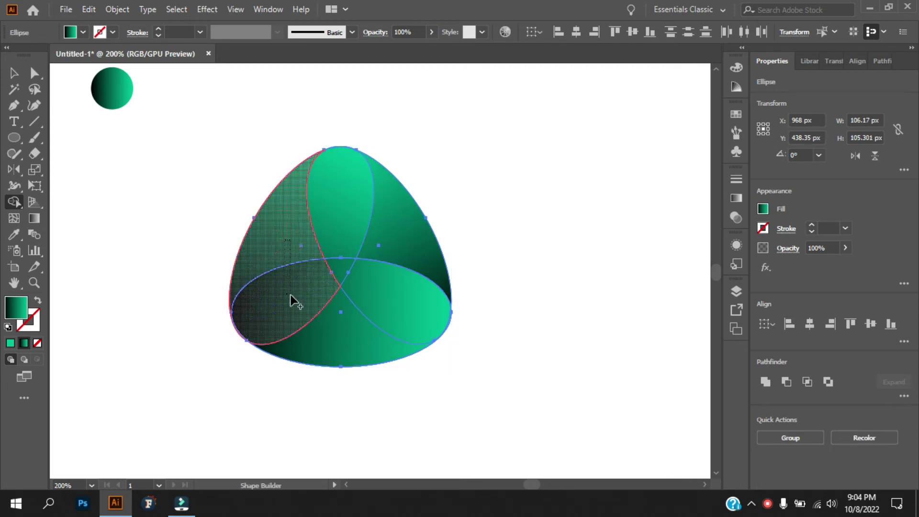
drag(348, 330, 391, 301)
drag(355, 190, 427, 259)
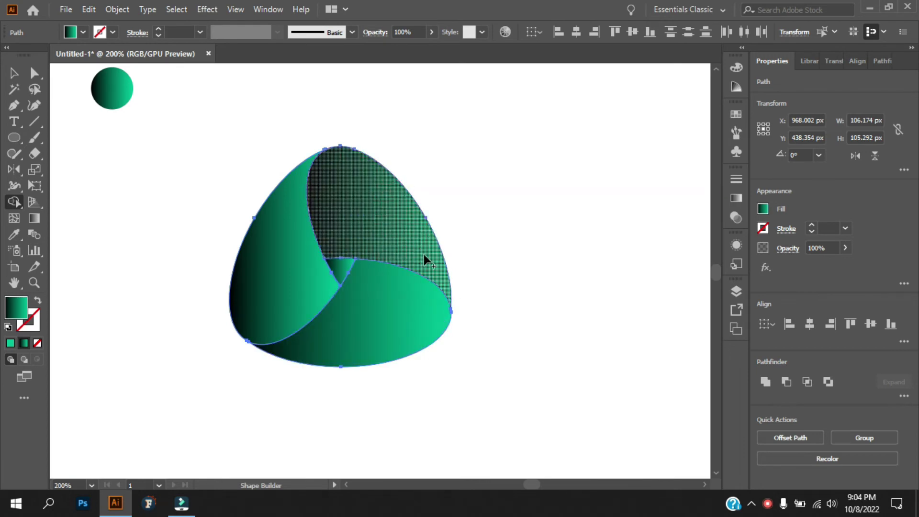
Move the top lobe aside, drag the centre triangle out left, and return the lobe.
click(15, 73)
click(342, 266)
drag(343, 264, 381, 250)
right_click(380, 249)
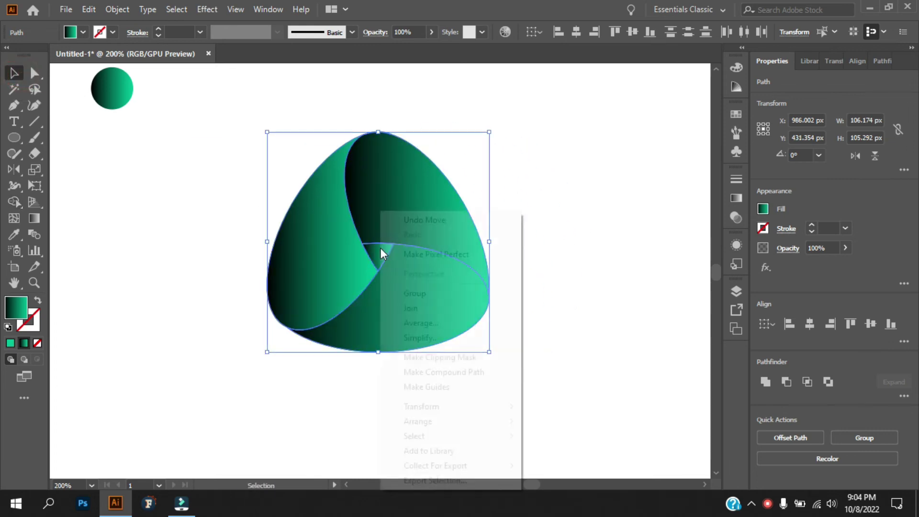
click(374, 247)
click(682, 223)
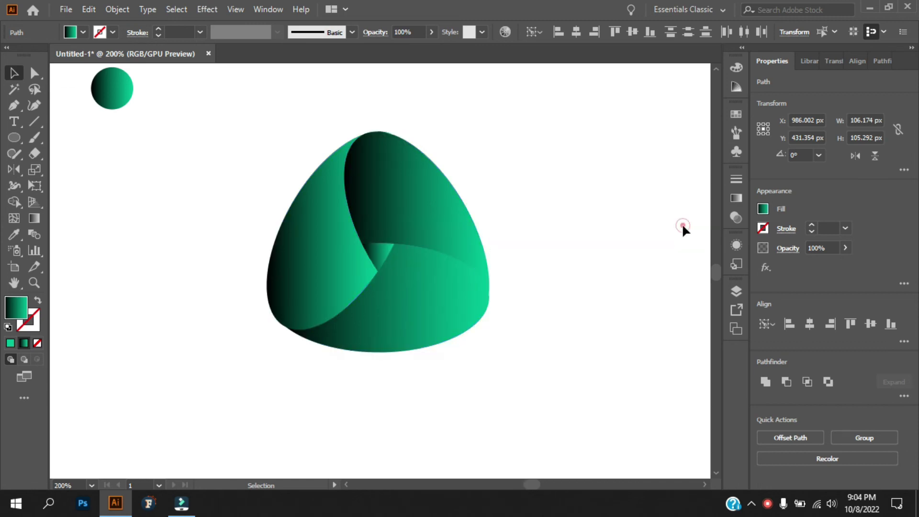
drag(442, 202, 512, 162)
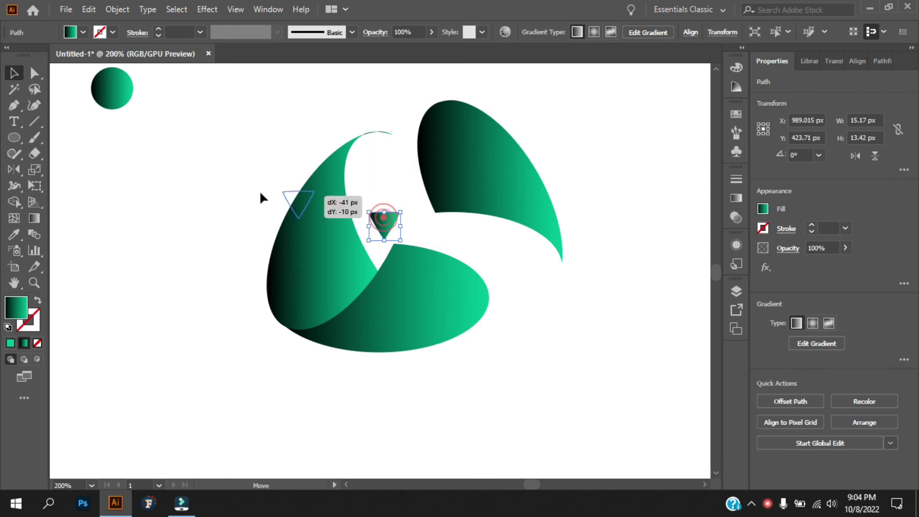
drag(379, 241, 194, 187)
drag(494, 183, 433, 200)
Angle the left lobe's gradient to 130.6°, green outside fading darker toward the centre.
click(553, 198)
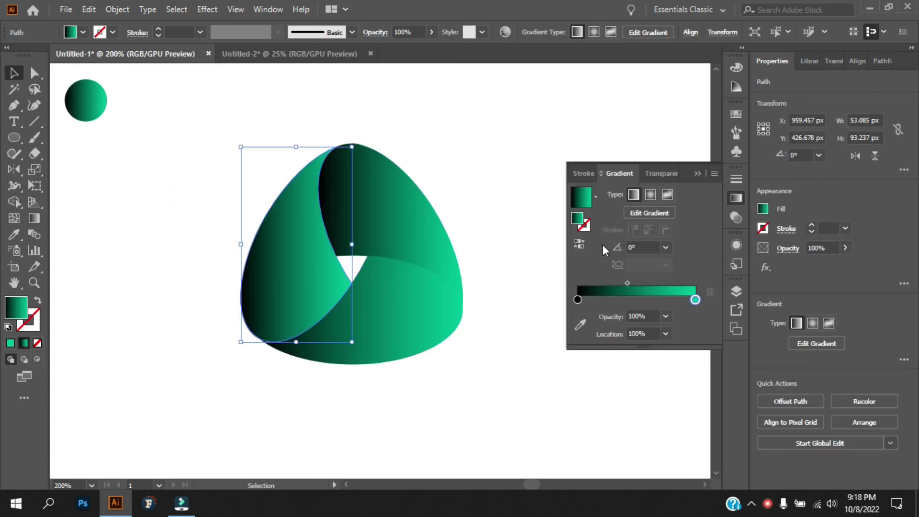
click(652, 211)
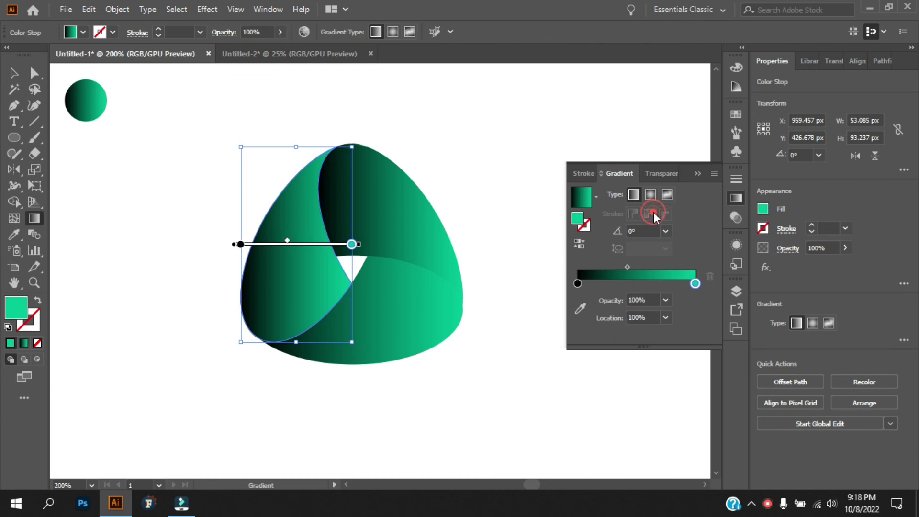
click(240, 245)
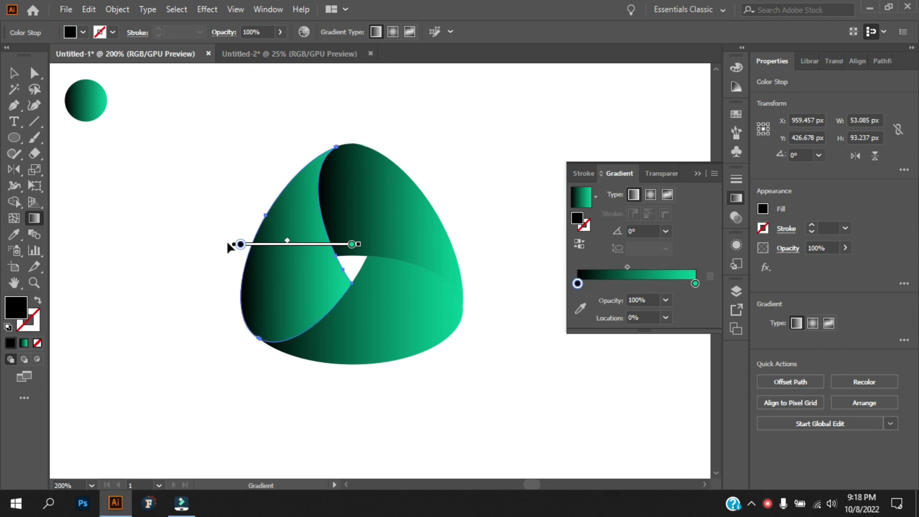
drag(229, 248, 228, 281)
key(ctrl+z)
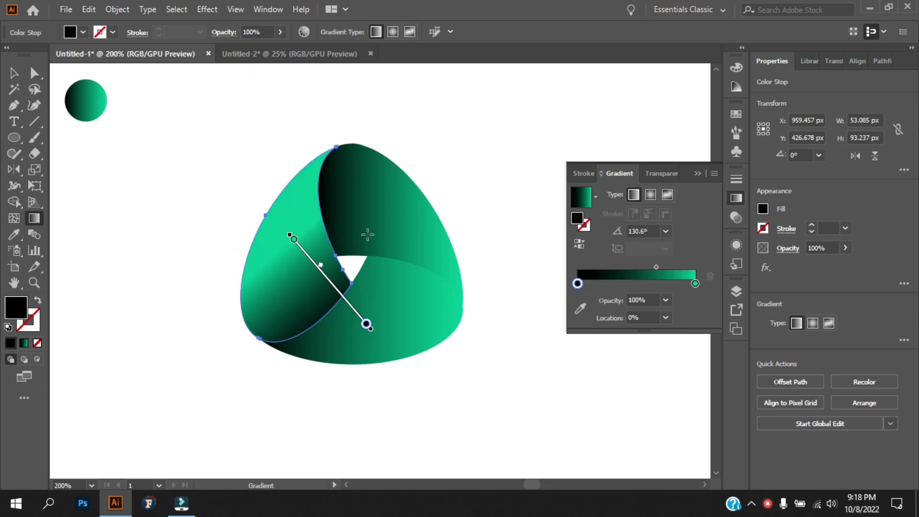
key(v)
click(408, 217)
click(407, 311)
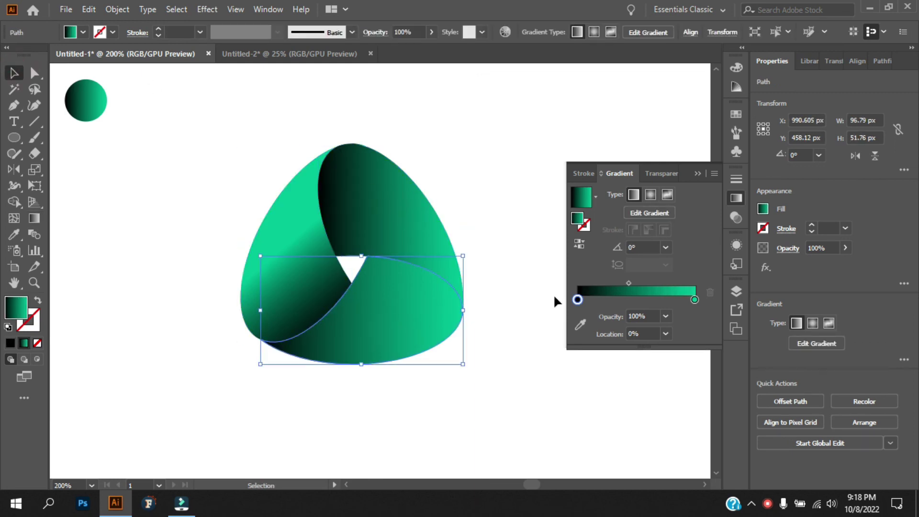
Rotate the bottom lobe's gradient to 47° with green at the start, black near 83%.
click(649, 212)
drag(472, 310, 404, 155)
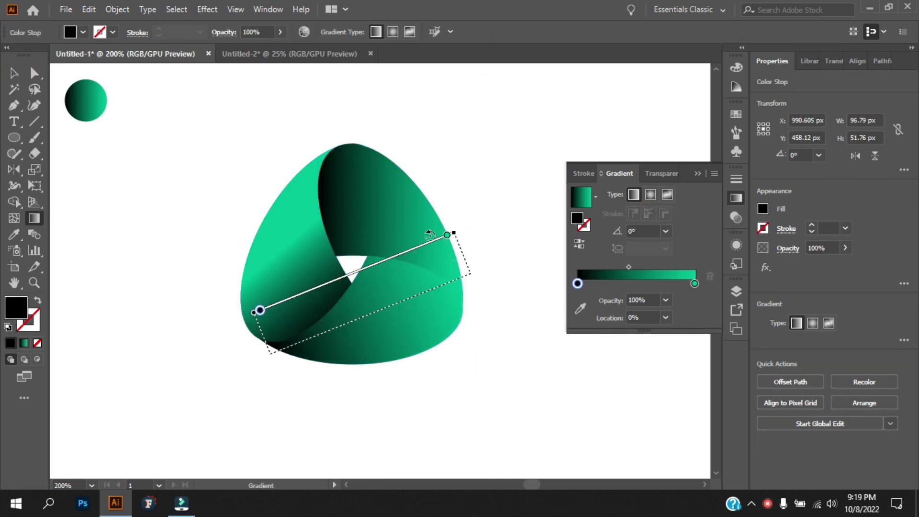
drag(259, 310, 325, 370)
drag(461, 223, 324, 370)
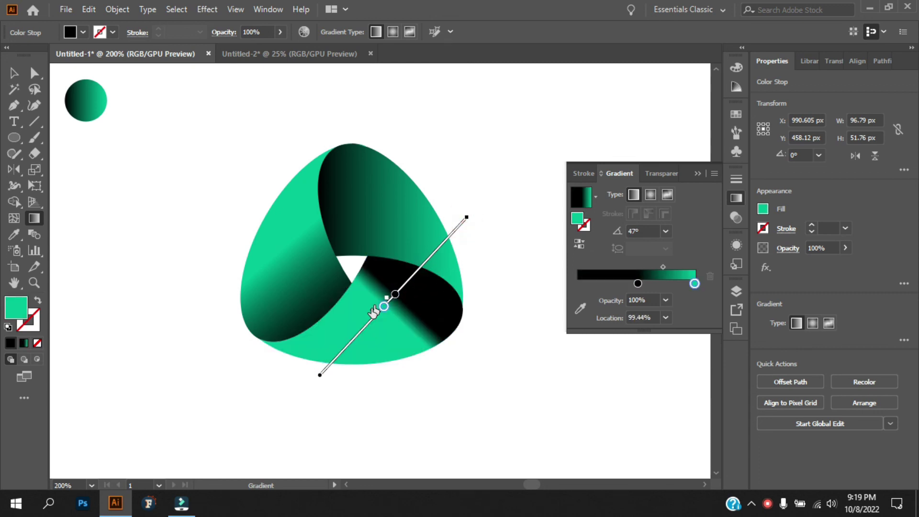
drag(395, 294, 438, 247)
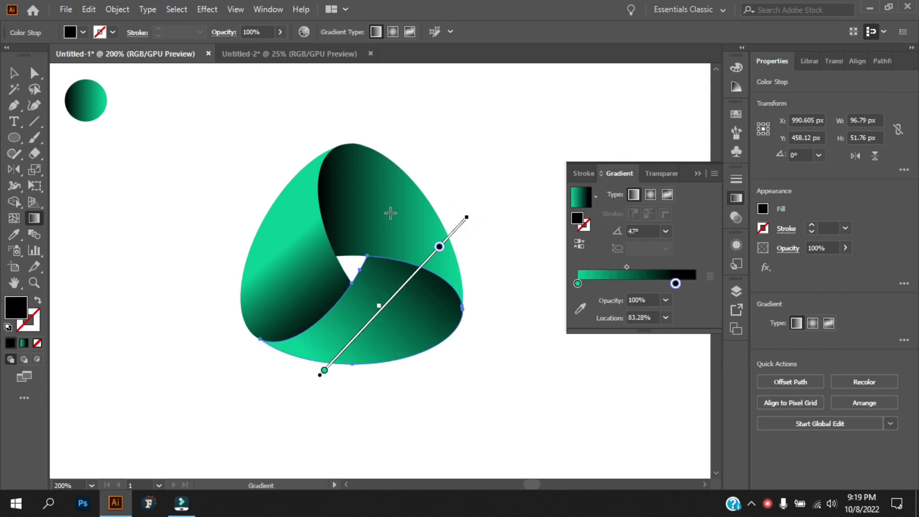
Draw a -32° black-to-green gradient across the upper-right lobe.
click(394, 206)
mouse_move(318, 225)
mouse_down()
mouse_move(439, 149)
mouse_move(455, 268)
mouse_up()
mouse_move(324, 195)
mouse_down()
mouse_move(467, 246)
mouse_move(458, 268)
mouse_up()
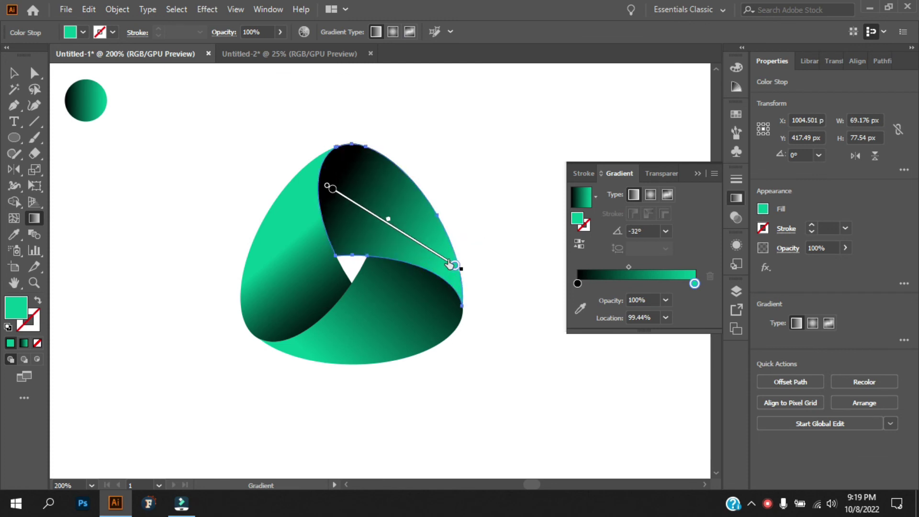
click(331, 189)
drag(413, 240, 382, 222)
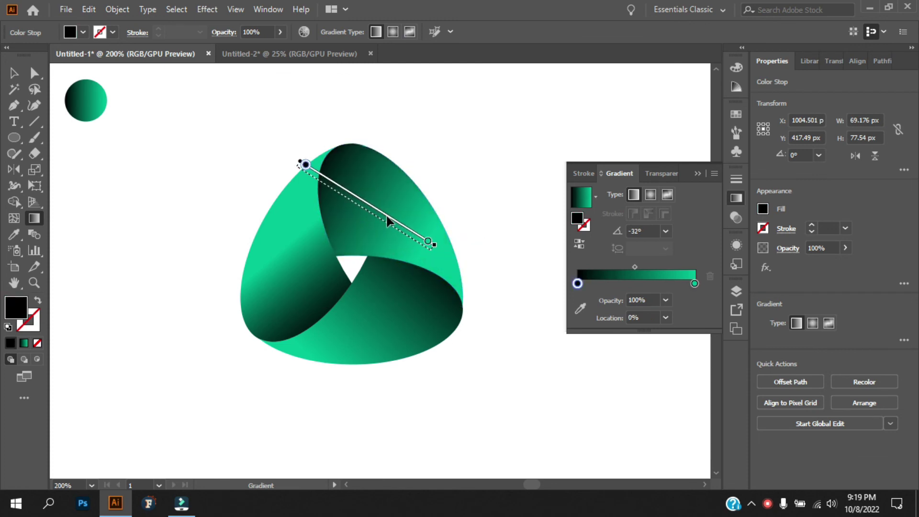
click(13, 73)
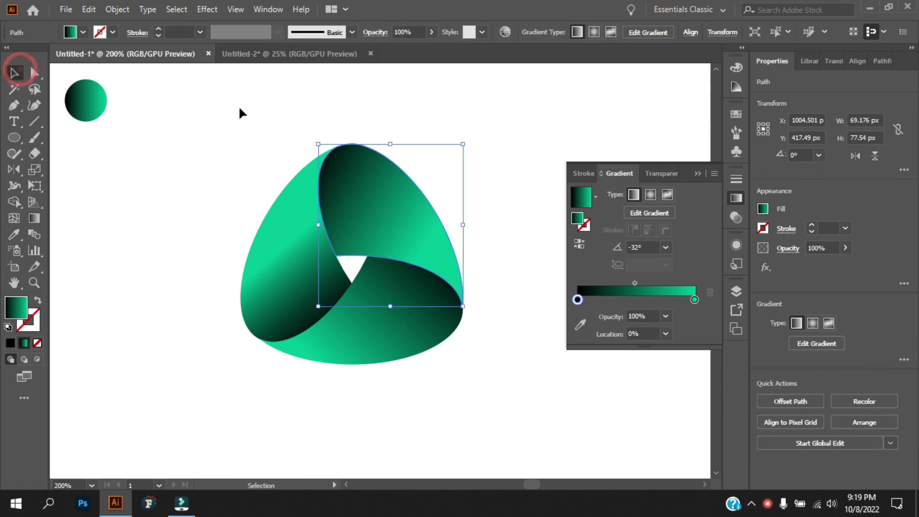